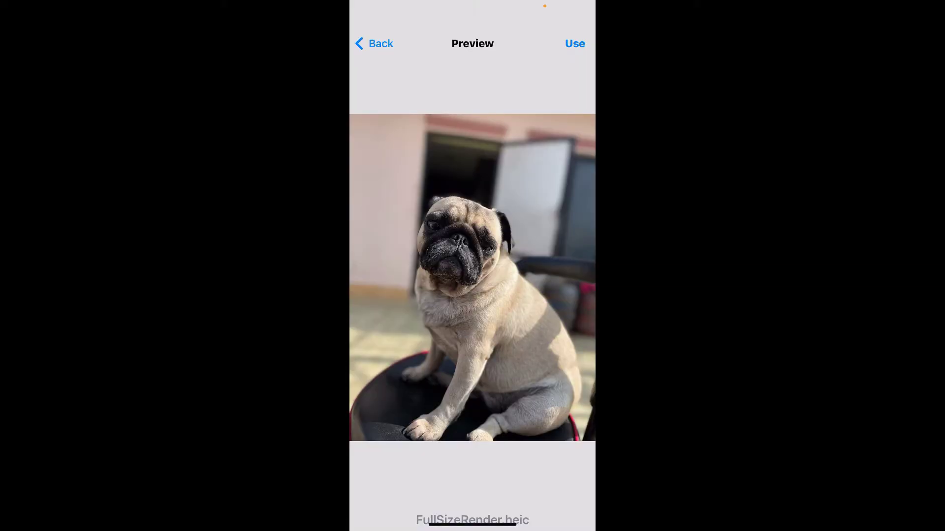
- Open the pug photo for editing and show Tune Image's tonal adjustment list
click(575, 44)
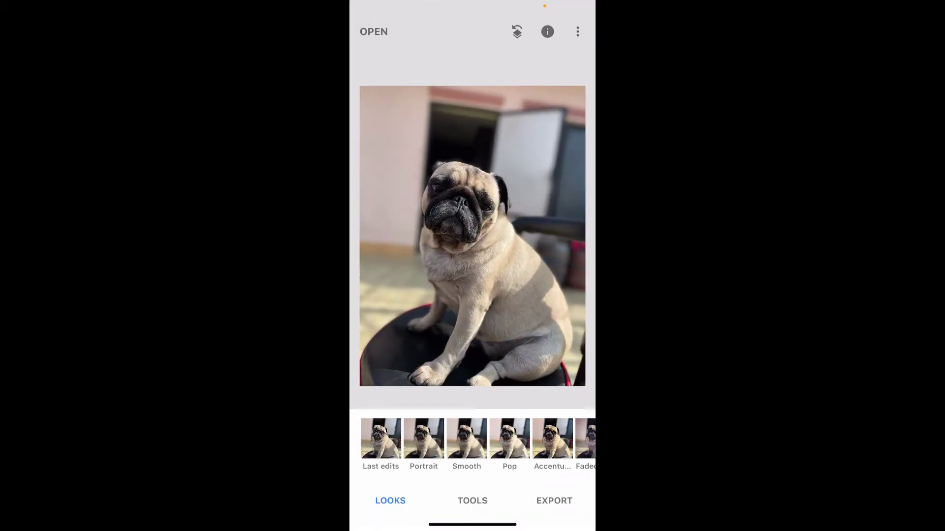
click(473, 500)
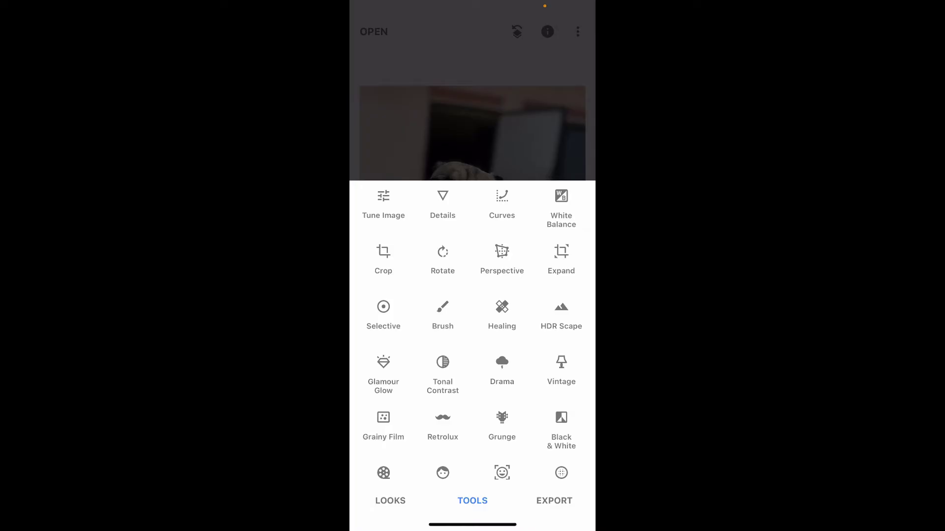
click(383, 203)
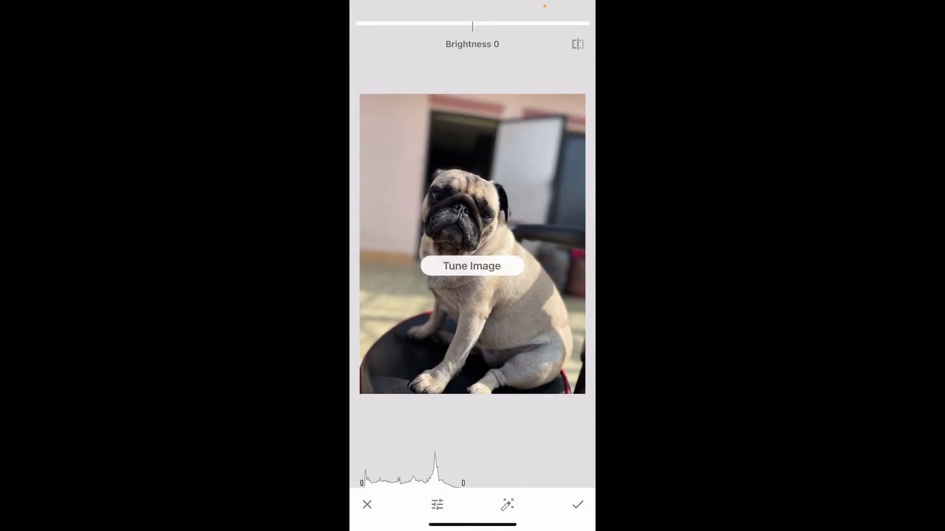
click(437, 504)
drag(473, 311, 473, 251)
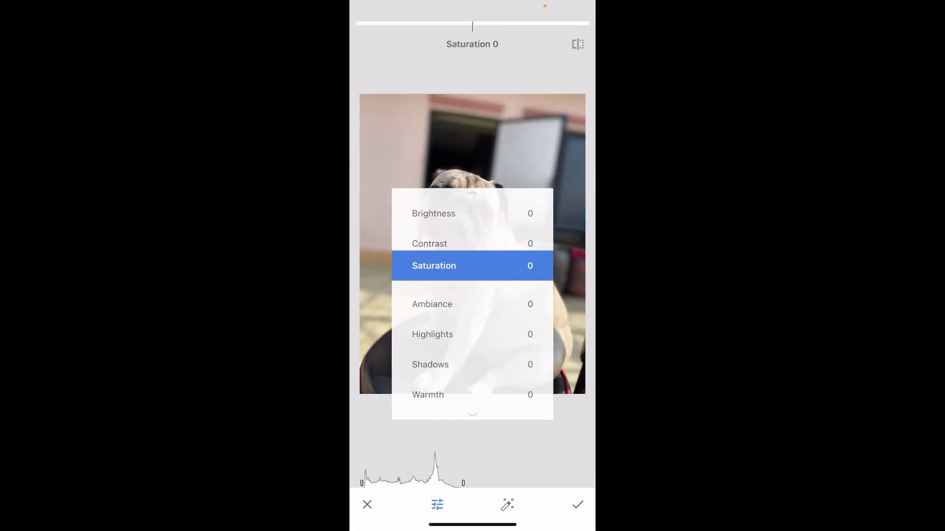
drag(473, 310, 472, 251)
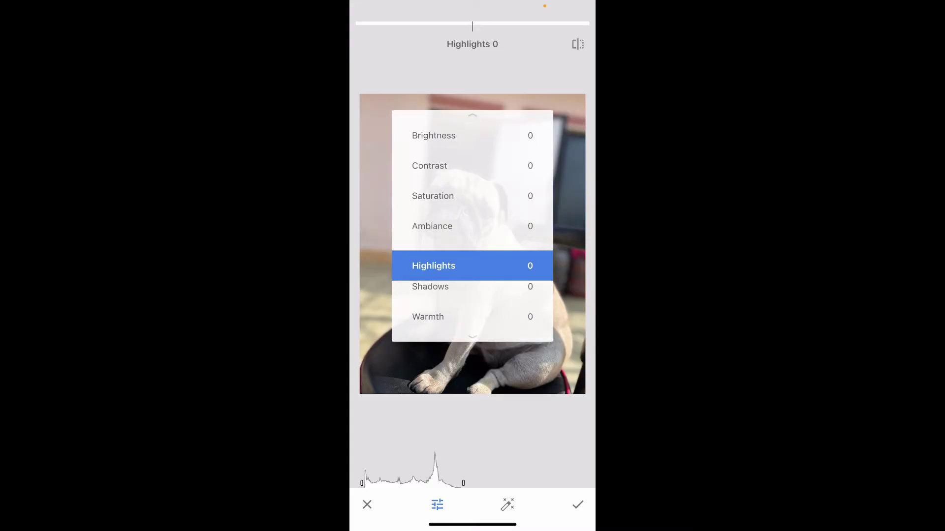
drag(473, 311, 473, 251)
drag(473, 310, 473, 281)
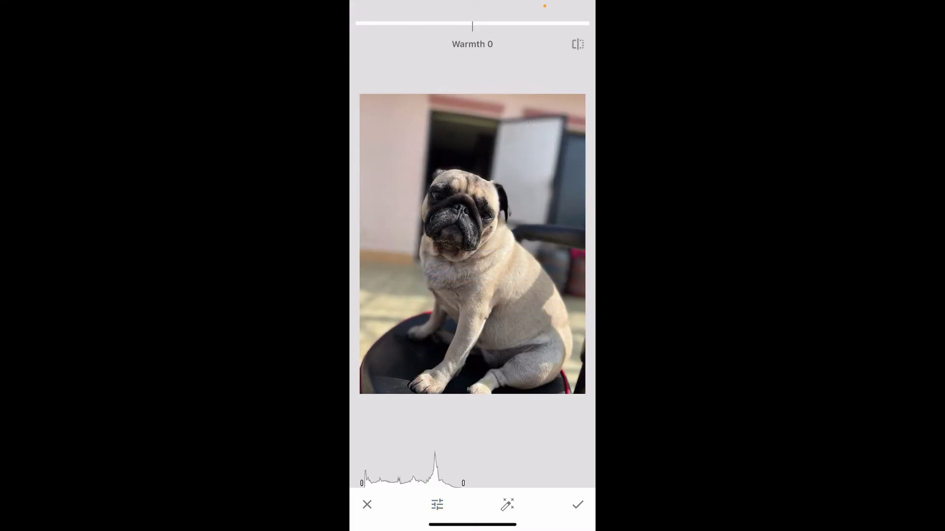
- Darken the photo by lowering brightness to -4, then select Contrast
mouse_move(473, 251)
mouse_down()
mouse_move(472, 339)
mouse_move(517, 250)
mouse_move(561, 251)
mouse_up()
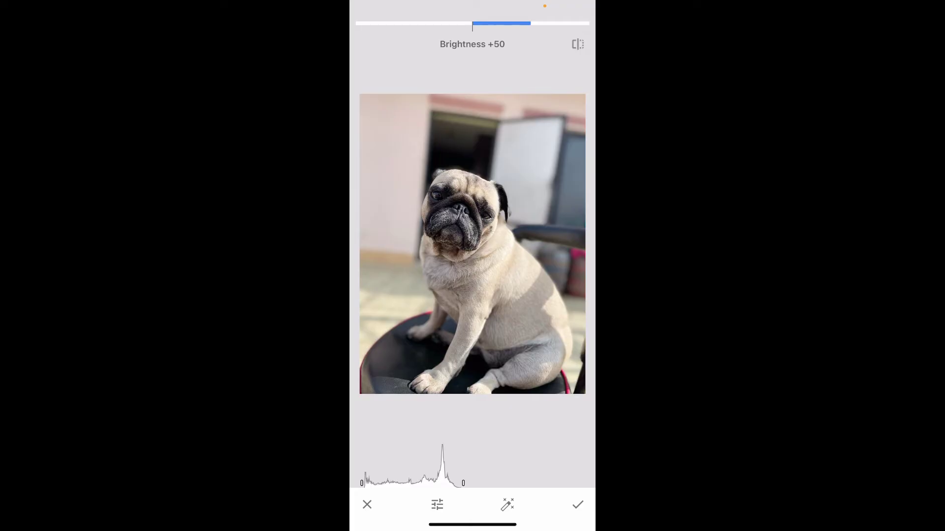
mouse_move(561, 251)
mouse_down()
mouse_move(413, 251)
mouse_move(583, 251)
mouse_move(436, 251)
mouse_move(462, 251)
mouse_up()
mouse_move(472, 295)
mouse_down()
mouse_move(473, 251)
mouse_move(517, 250)
mouse_move(473, 288)
mouse_move(473, 262)
mouse_move(502, 251)
mouse_move(472, 251)
mouse_move(518, 251)
mouse_move(483, 252)
mouse_move(472, 295)
mouse_move(472, 222)
mouse_up()
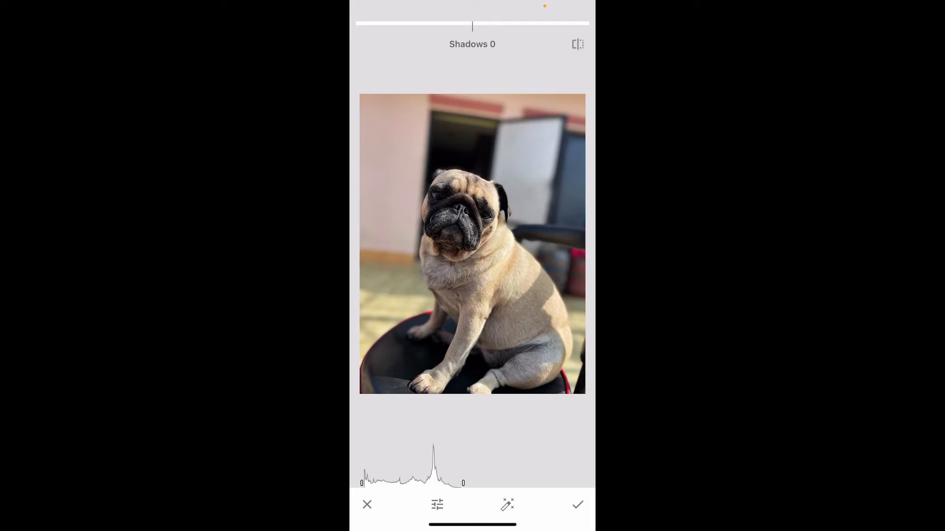
- Apply the tone tweaks and start the Details tool
click(578, 505)
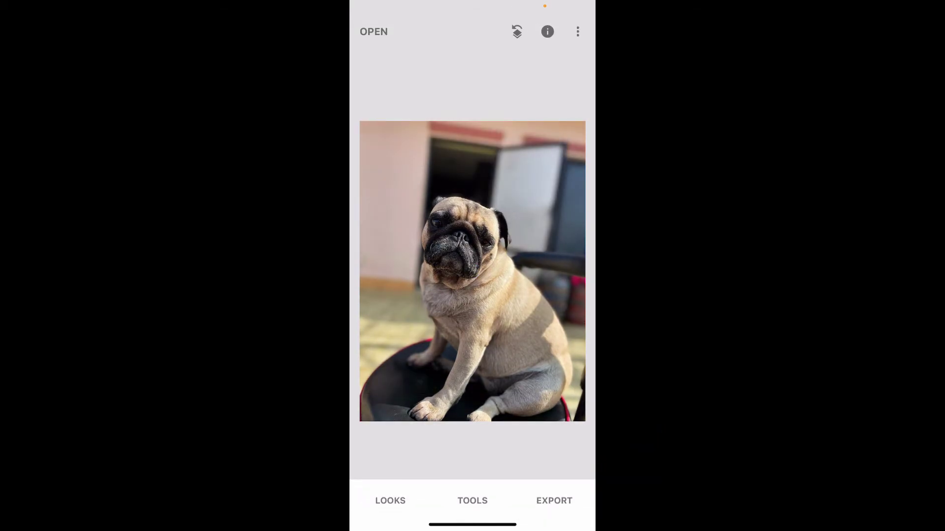
click(472, 501)
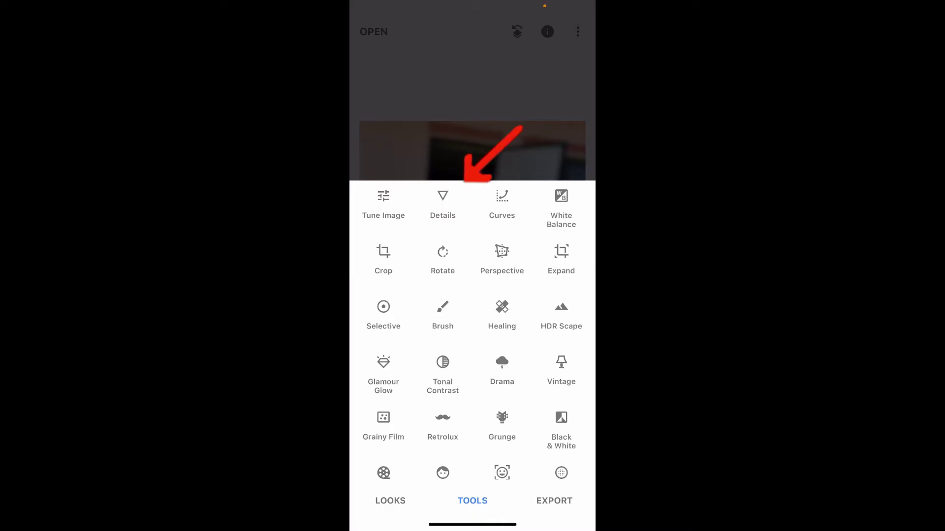
click(442, 201)
- Set Structure to +24 and Sharpening to +14
click(472, 505)
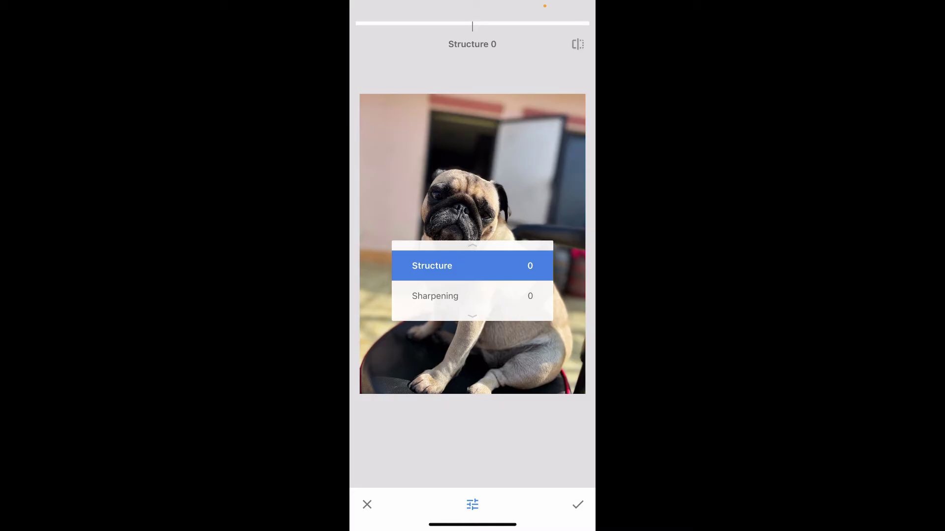
drag(442, 332, 536, 332)
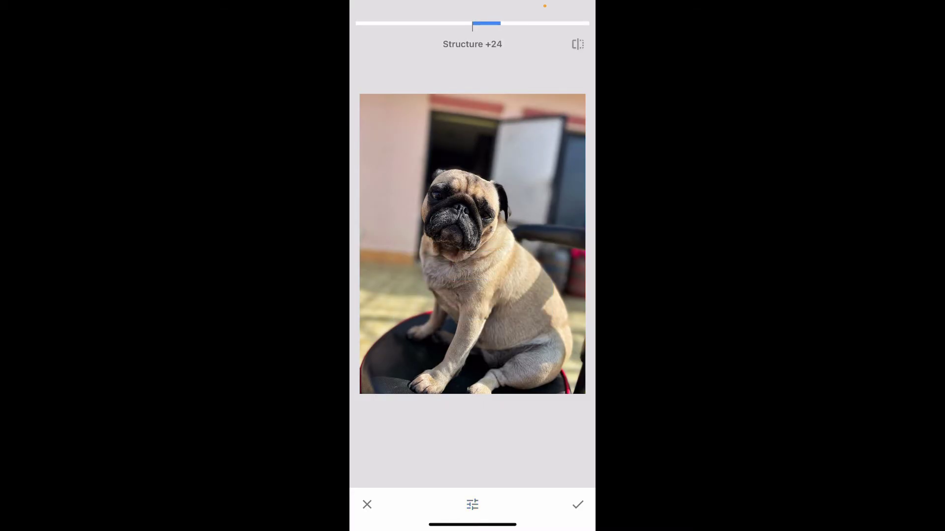
mouse_move(472, 296)
mouse_down()
mouse_move(473, 324)
mouse_move(509, 332)
mouse_move(469, 332)
mouse_up()
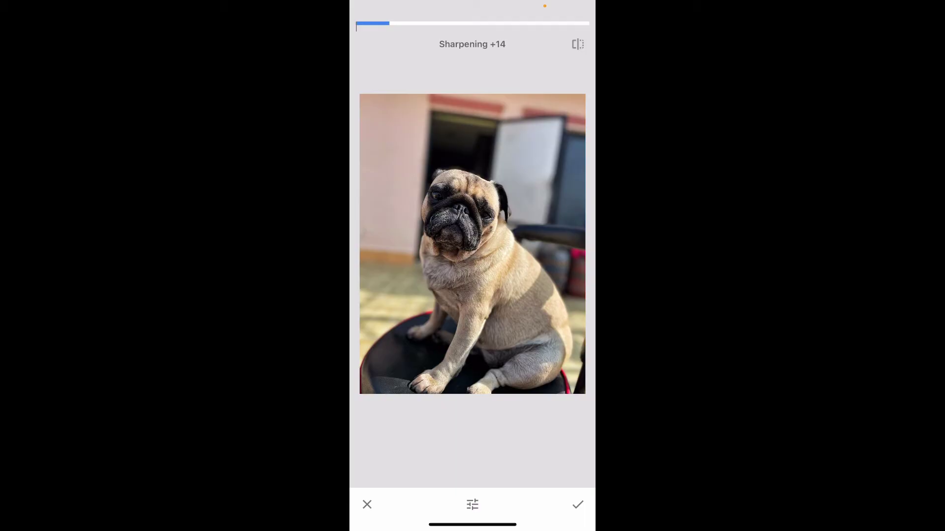
- Apply the detail changes and start the HDR Scape filter
click(577, 504)
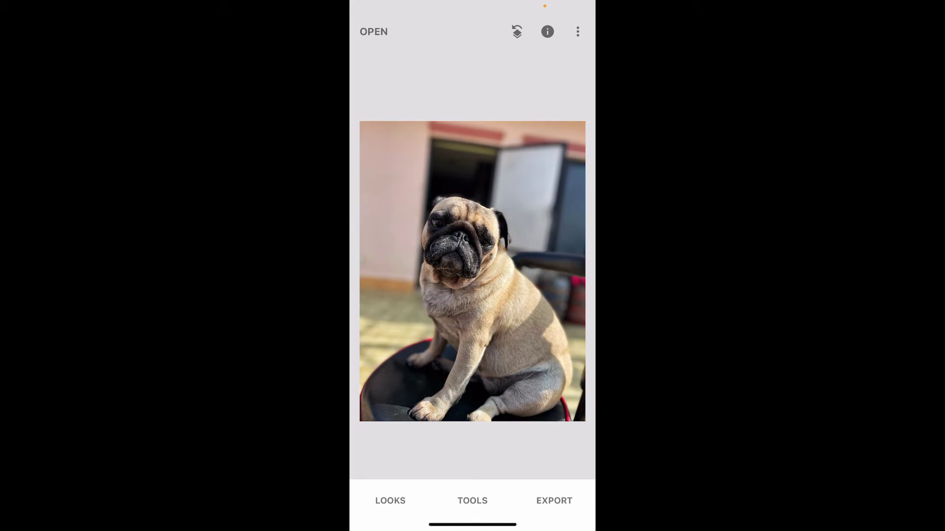
click(473, 501)
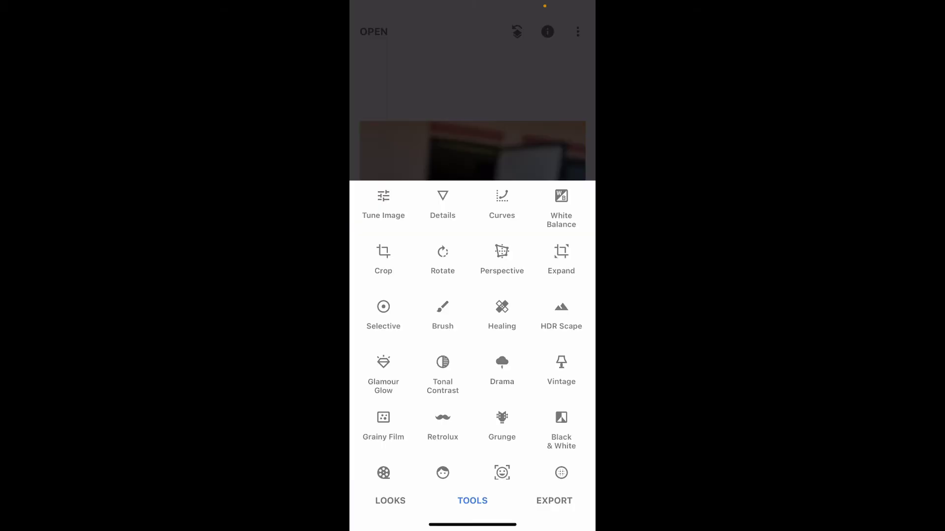
click(561, 314)
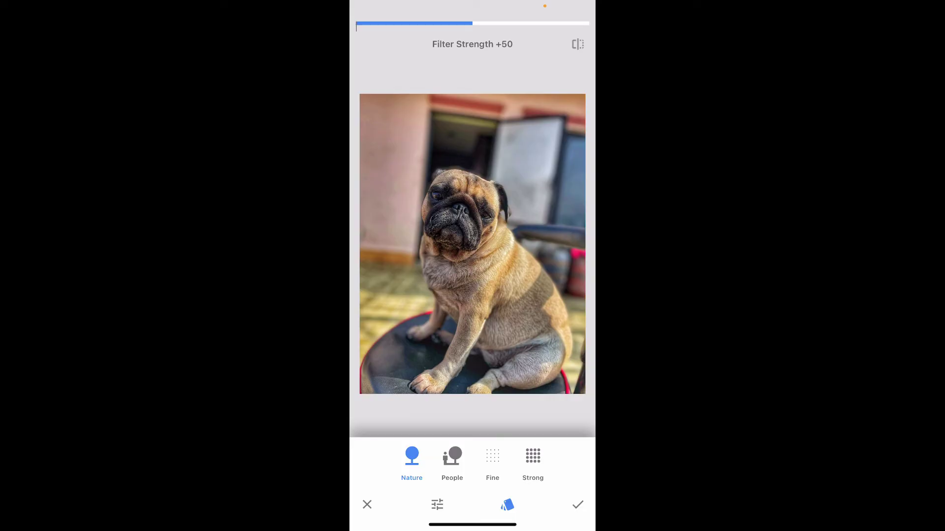
- Try the Strong style, then settle on Nature at filter strength +50
click(492, 461)
click(532, 461)
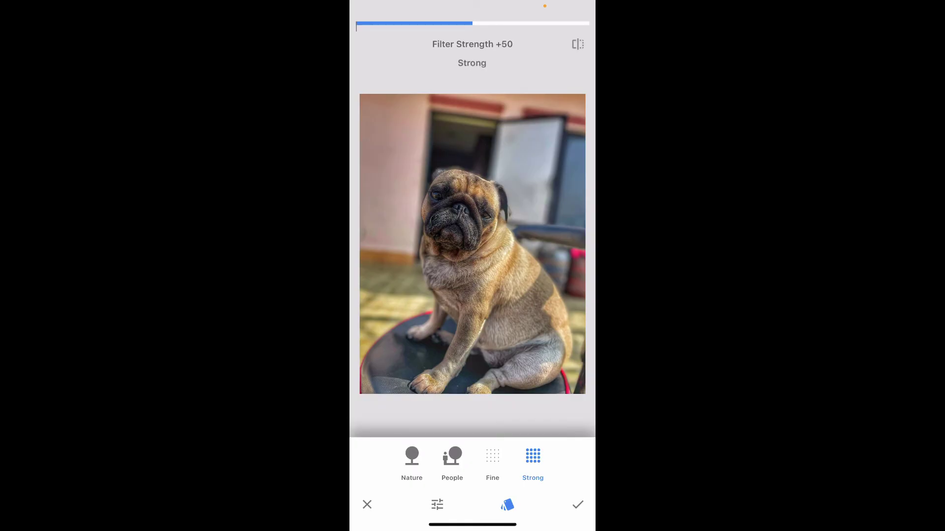
click(411, 461)
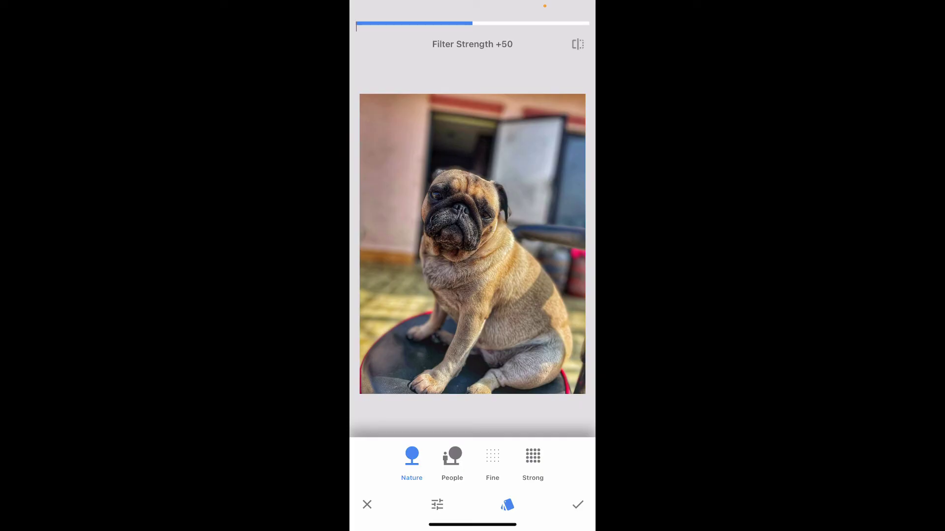
click(437, 505)
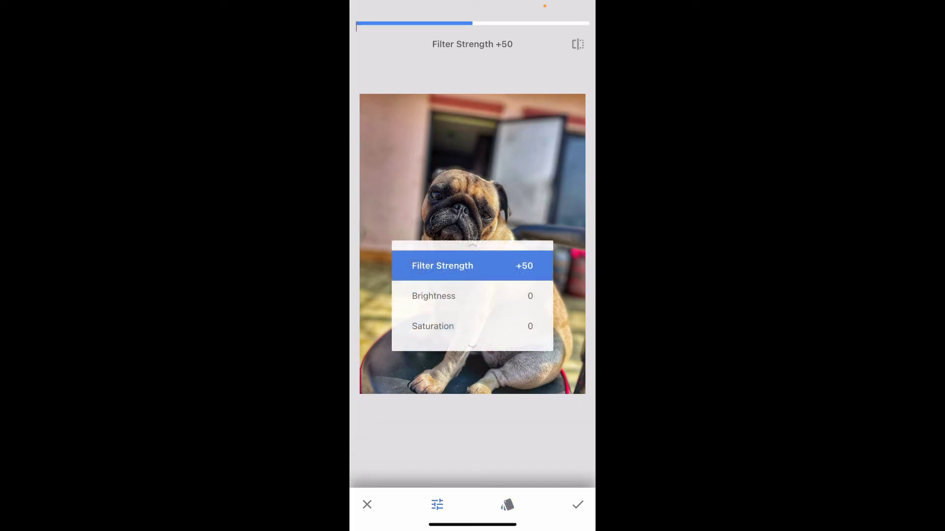
mouse_move(472, 310)
mouse_down()
mouse_move(472, 273)
mouse_move(473, 310)
mouse_up()
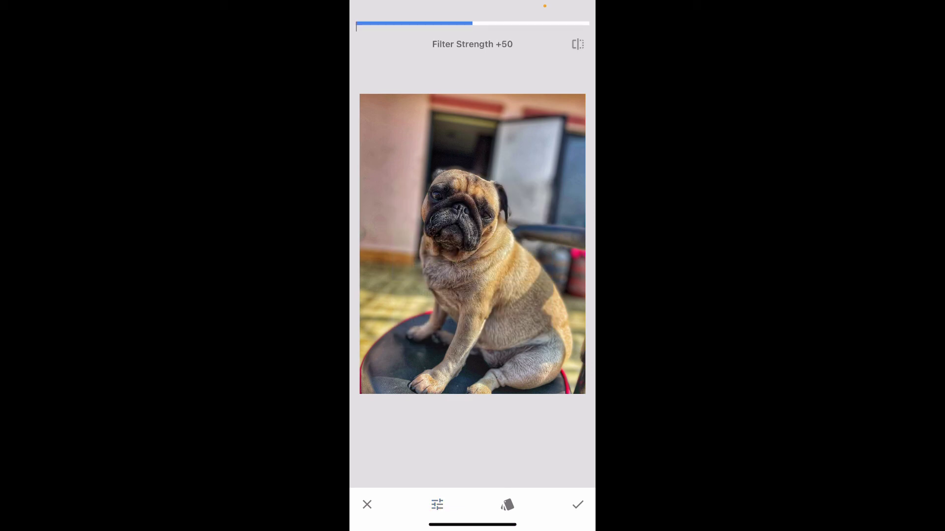
- Apply the HDR Scape Nature look and show the Share, Save and Export options
click(578, 505)
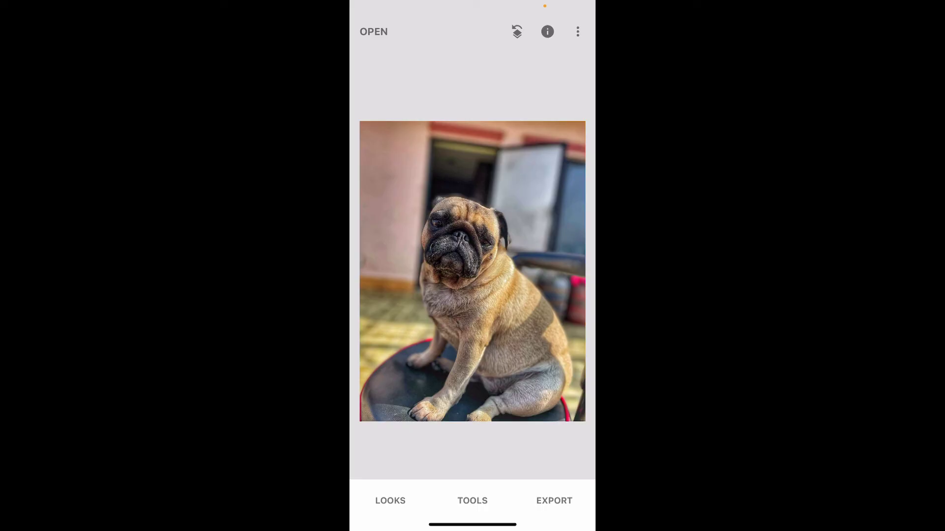
click(554, 501)
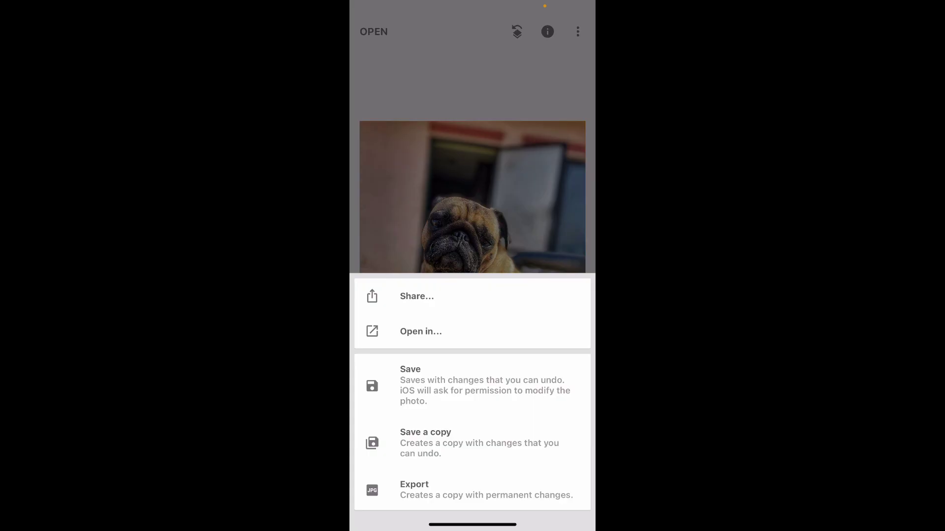